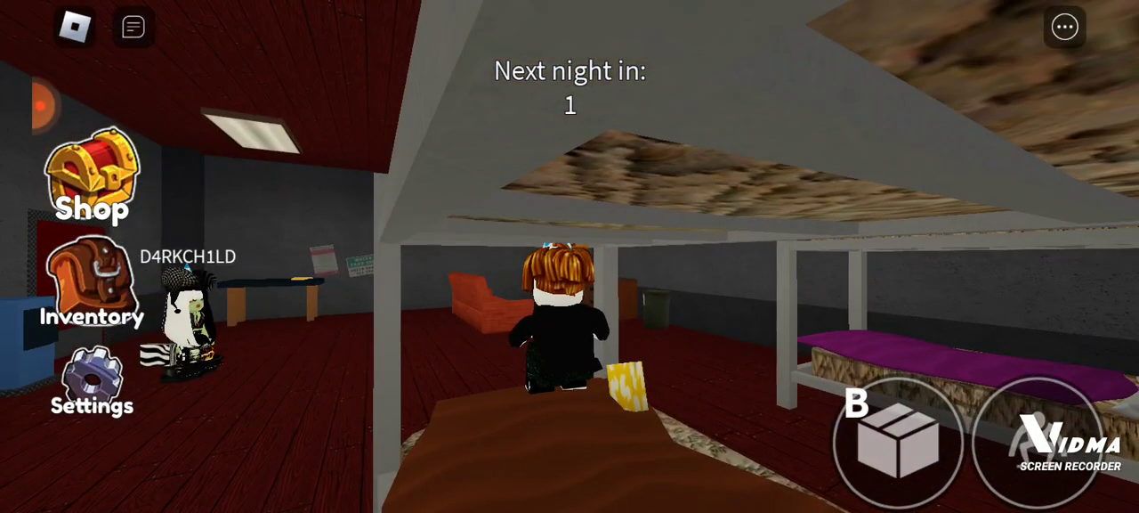
click(75, 26)
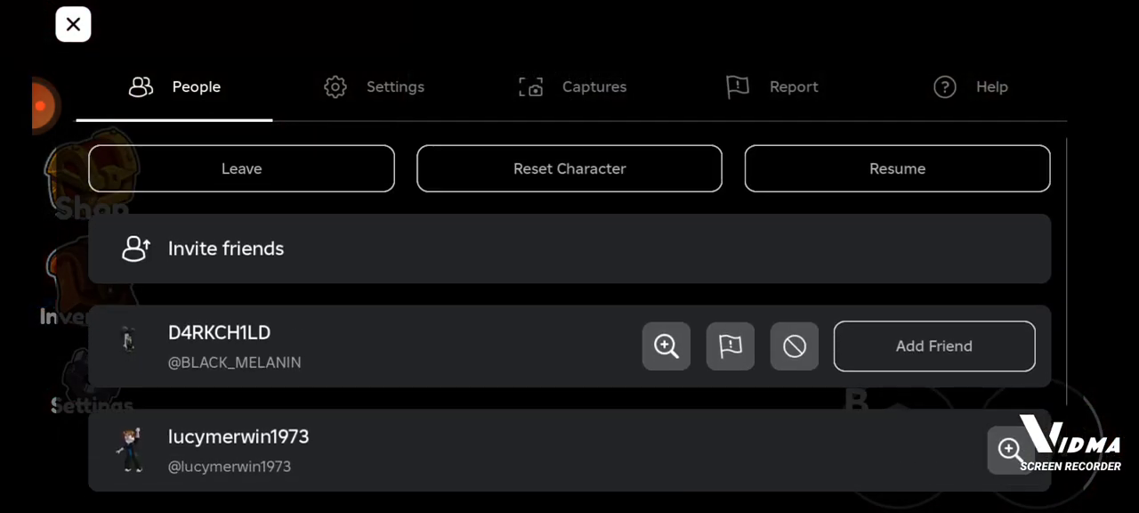
click(73, 24)
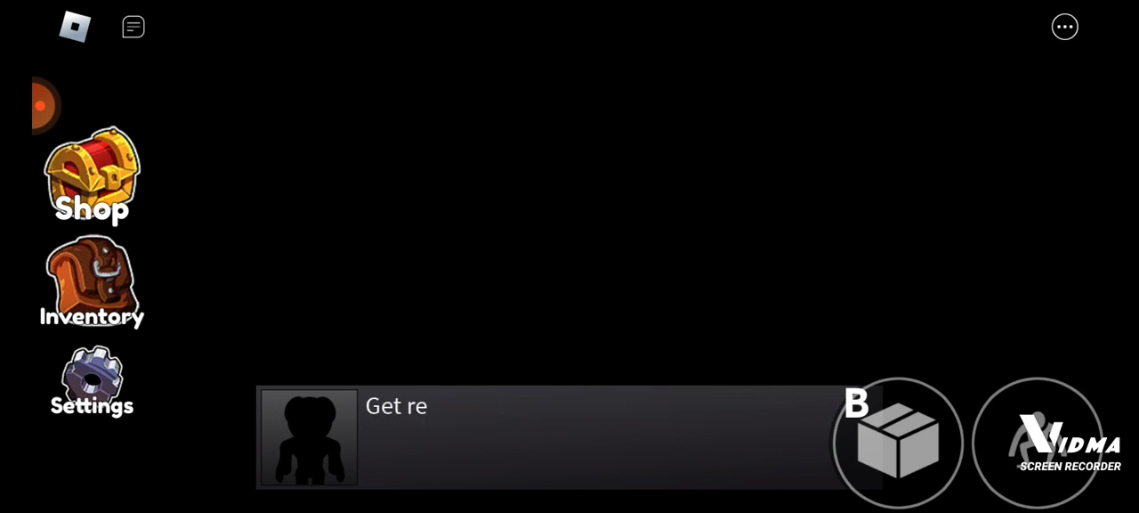